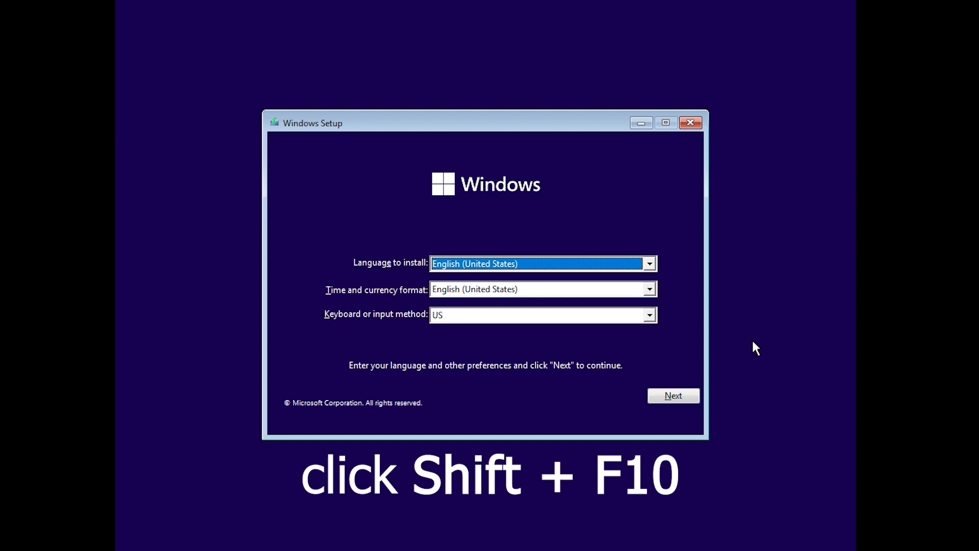
# Step: Open a command window with Shift+F10 and run regedit to launch Registry Editor
pyautogui.hotkey('shift', 'F10')
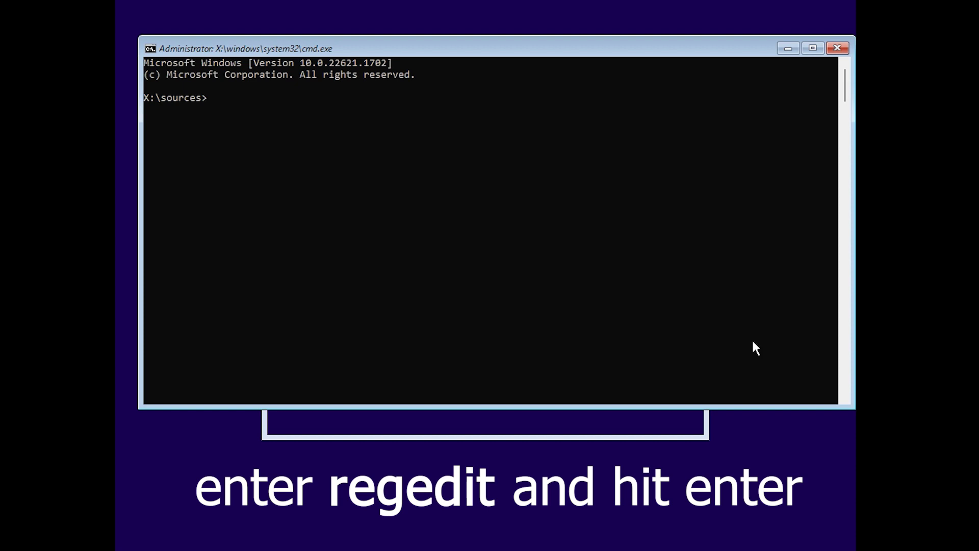
pyautogui.write('regedit')
pyautogui.press('Return')
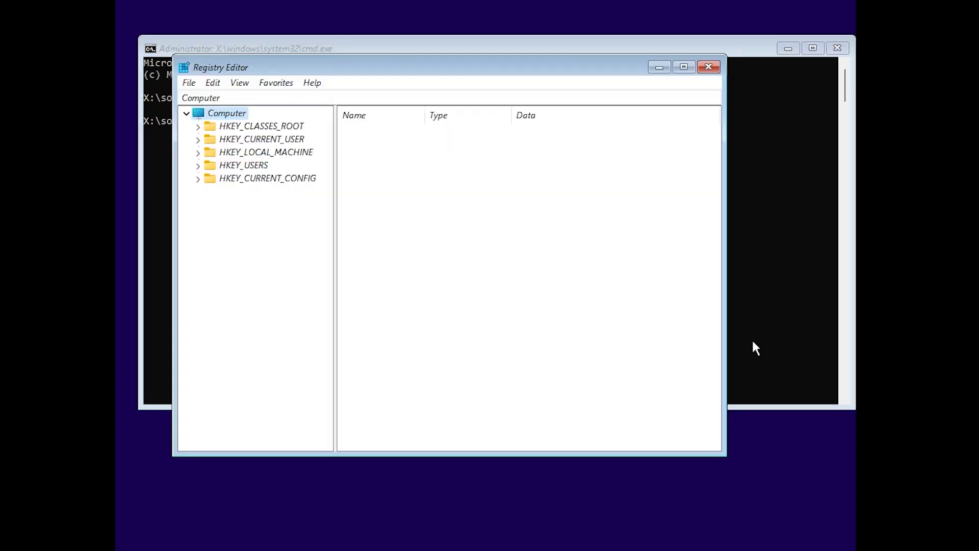
# Step: Create a LabConfig key under HKEY_LOCAL_MACHINE\SYSTEM\Setup
pyautogui.doubleClick(231, 154)
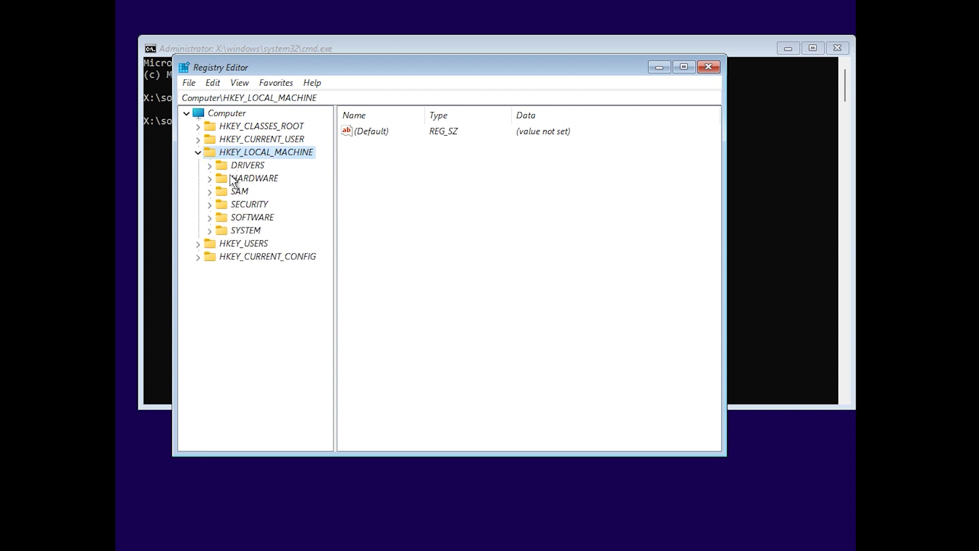
pyautogui.doubleClick(245, 231)
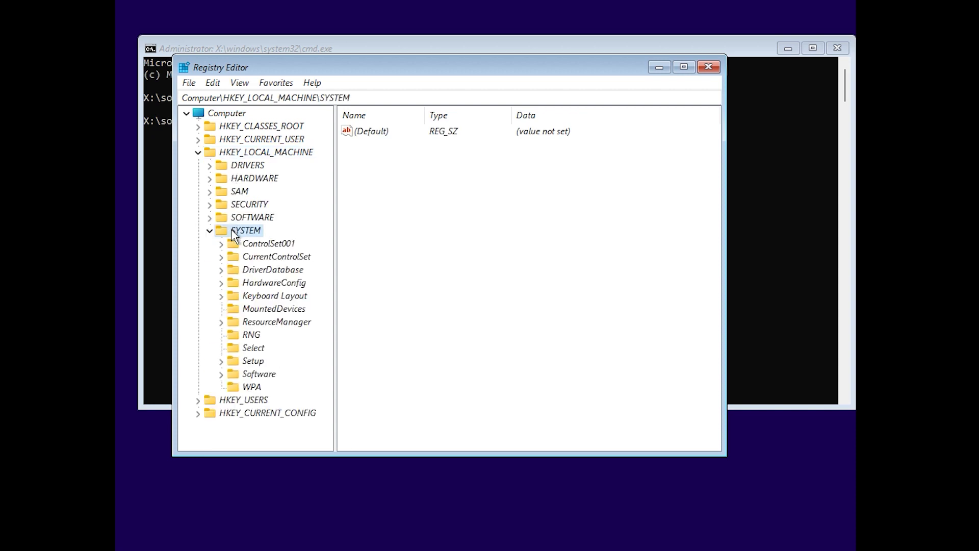
pyautogui.doubleClick(253, 360)
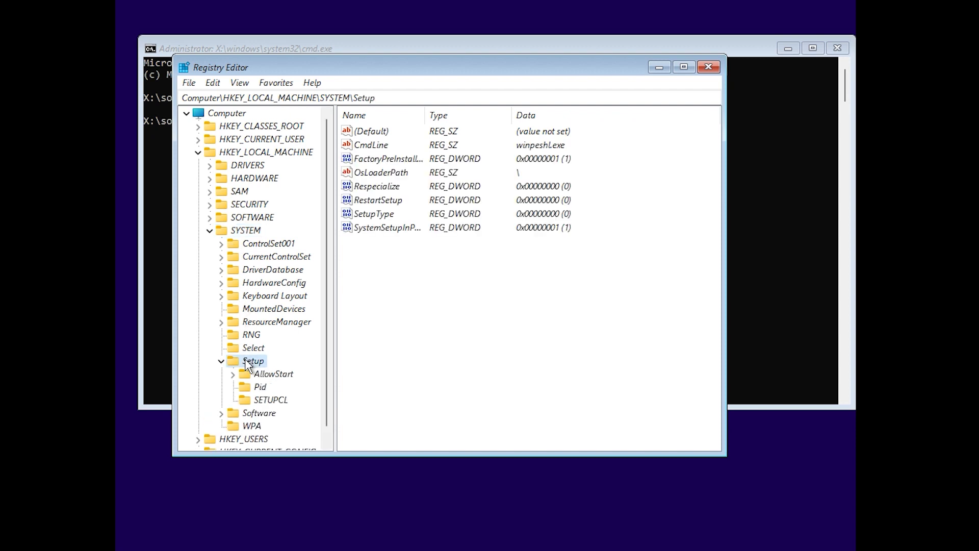
pyautogui.rightClick(248, 366)
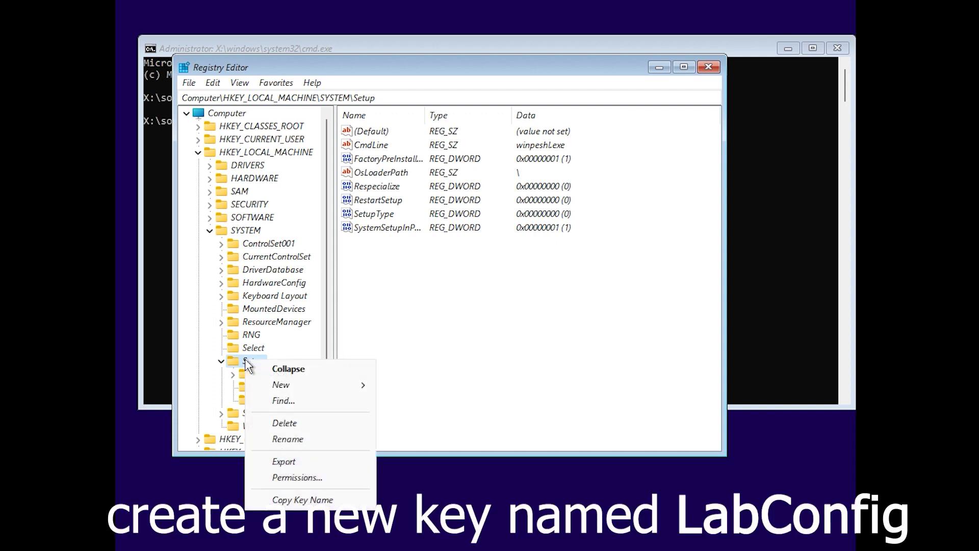
pyautogui.moveTo(282, 385)
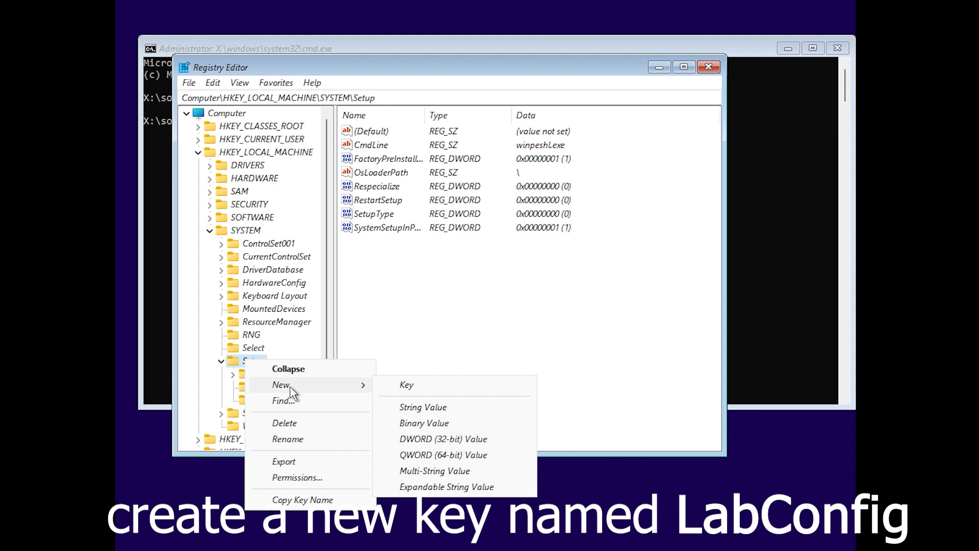
pyautogui.click(408, 387)
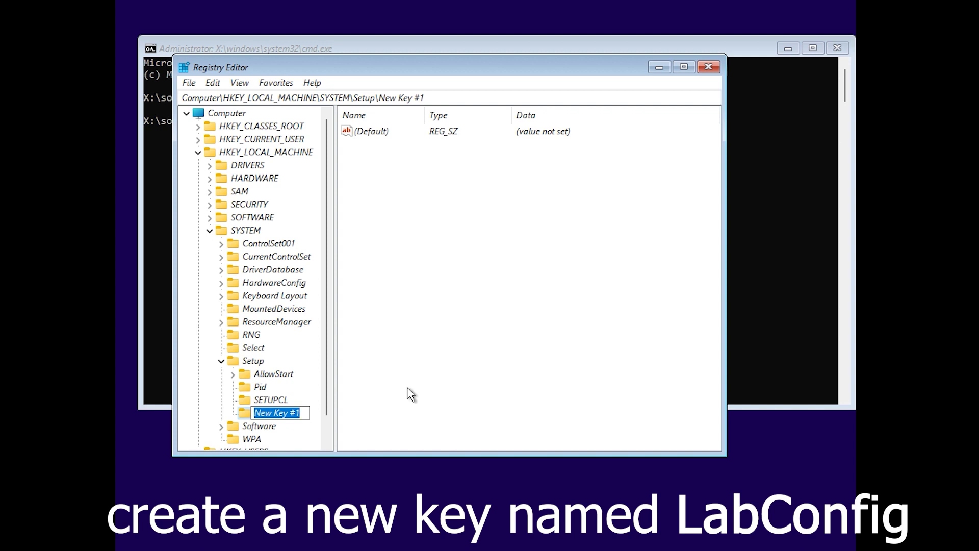
pyautogui.write('Lab')
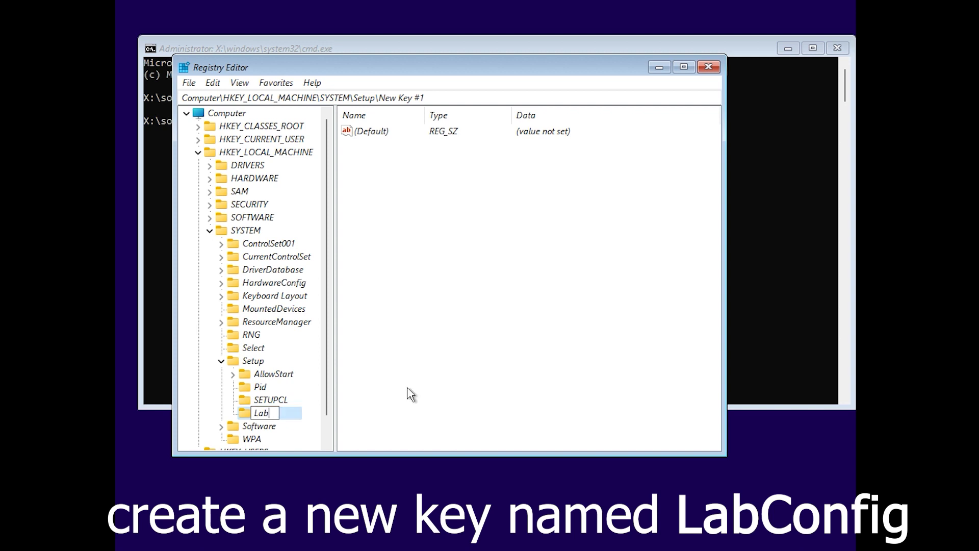
pyautogui.write('Config')
pyautogui.press('Return')
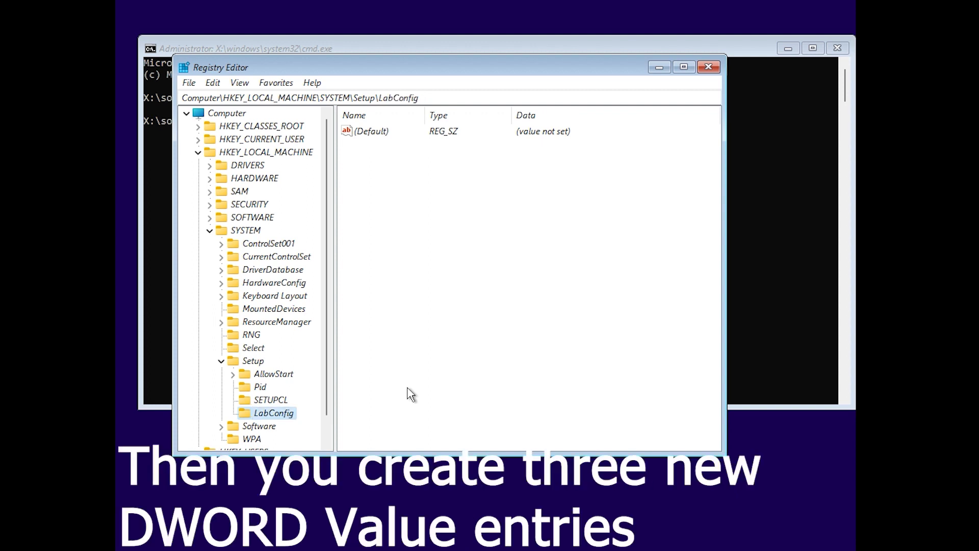
# Step: Add DWORD BypassTPMCheck with data 1 to LabConfig
pyautogui.rightClick(275, 416)
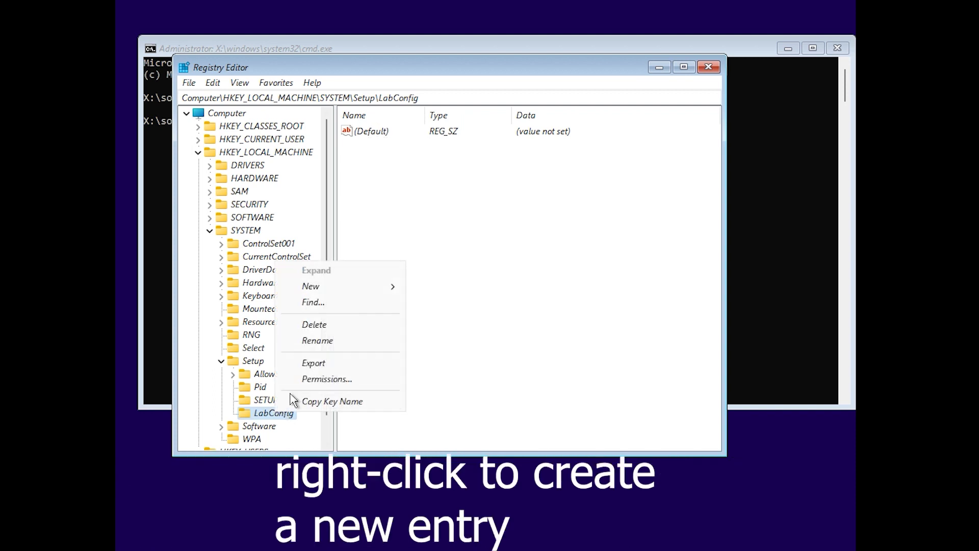
pyautogui.moveTo(311, 286)
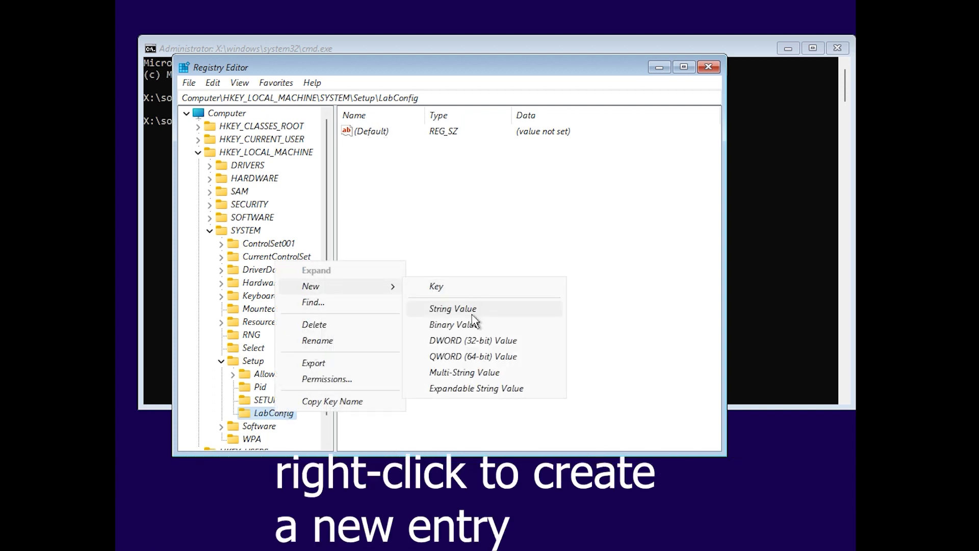
pyautogui.click(479, 343)
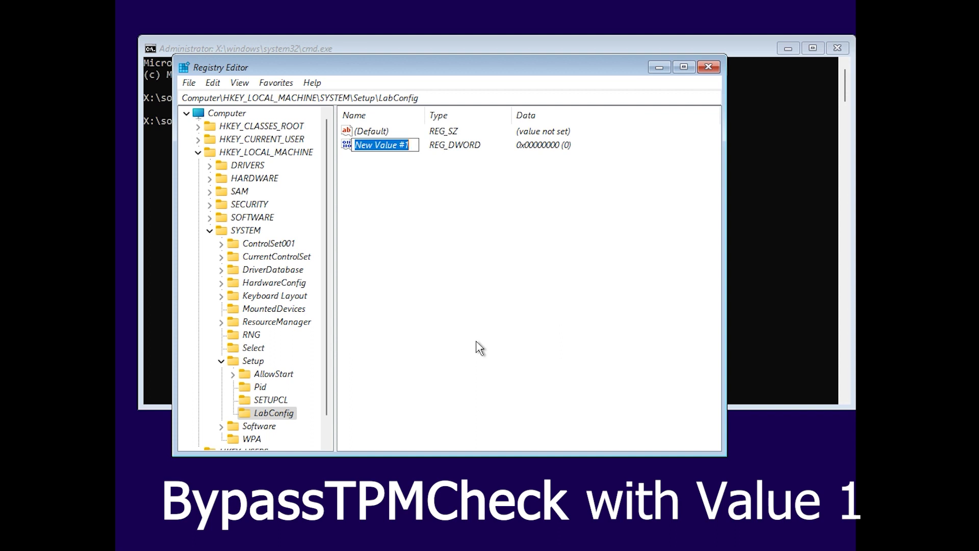
pyautogui.write('Bypass')
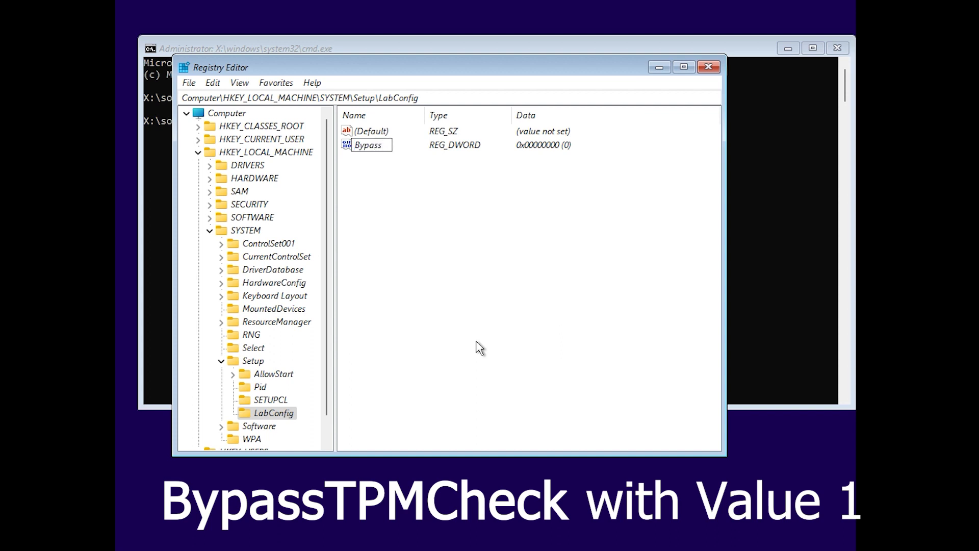
pyautogui.write('TPM')
pyautogui.write('Check')
pyautogui.press('Return')
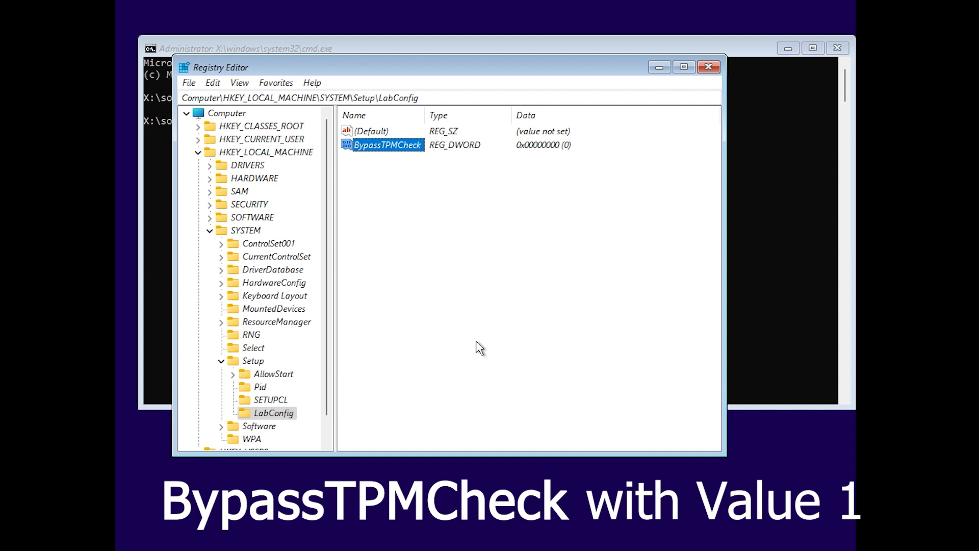
pyautogui.press('Return')
pyautogui.write('1')
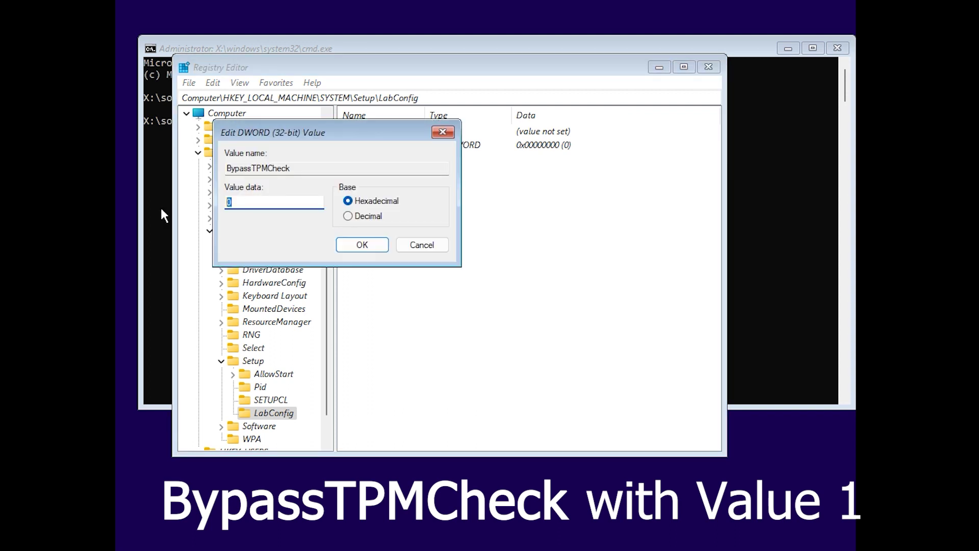
pyautogui.click(362, 244)
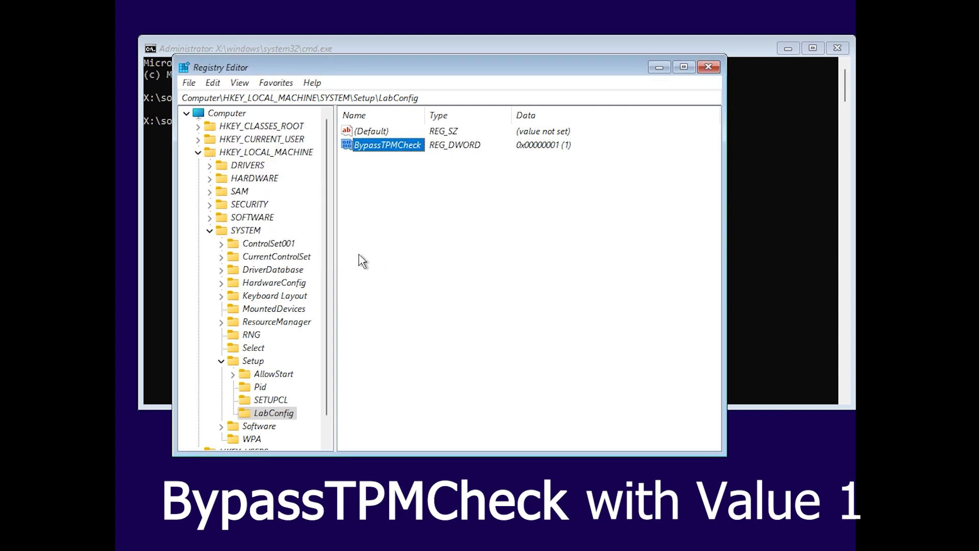
pyautogui.rightClick(398, 228)
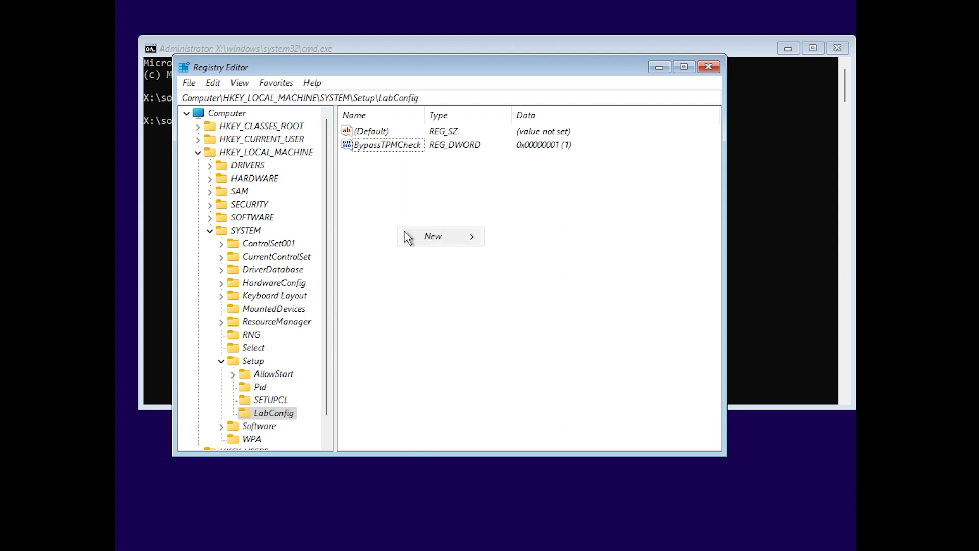
# Step: Add DWORD BypassSecureBootCheck with data 1 to LabConfig
pyautogui.moveTo(433, 236)
pyautogui.click(577, 290)
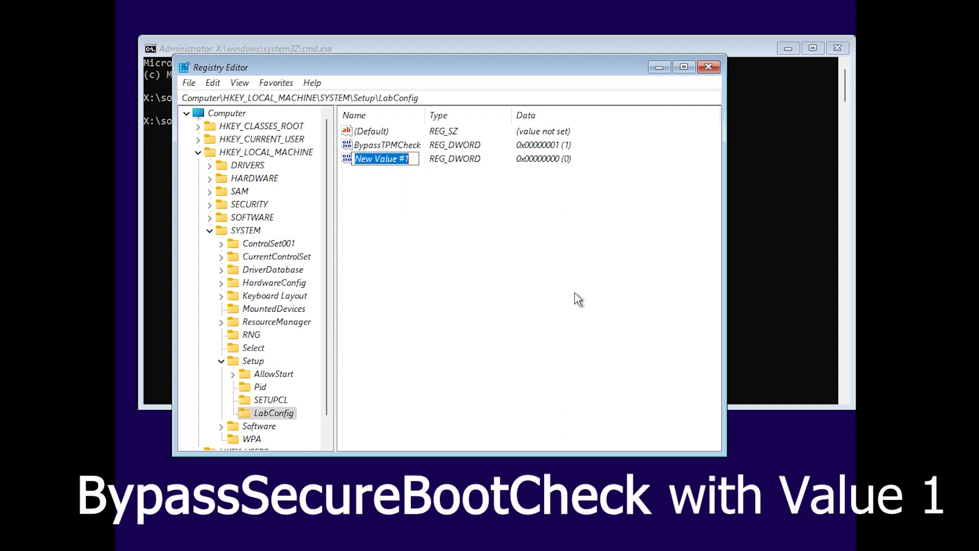
pyautogui.write('B')
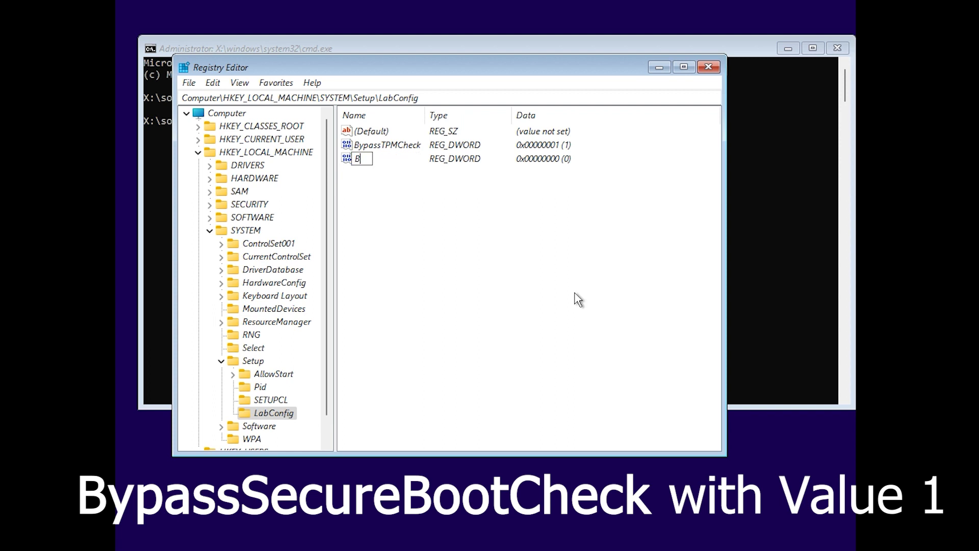
pyautogui.write('ypass')
pyautogui.write('Secure')
pyautogui.write('BootCheck')
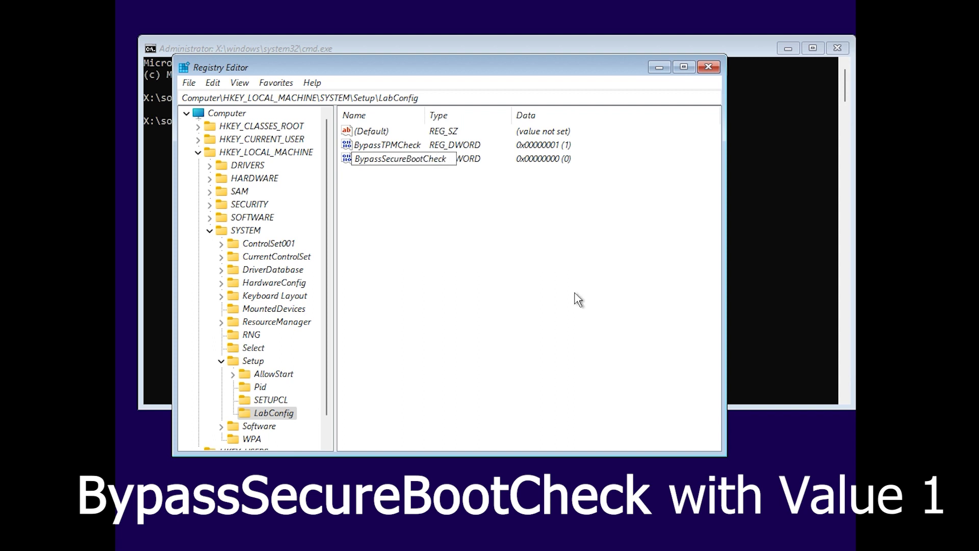
pyautogui.press('Return')
pyautogui.press('Return')
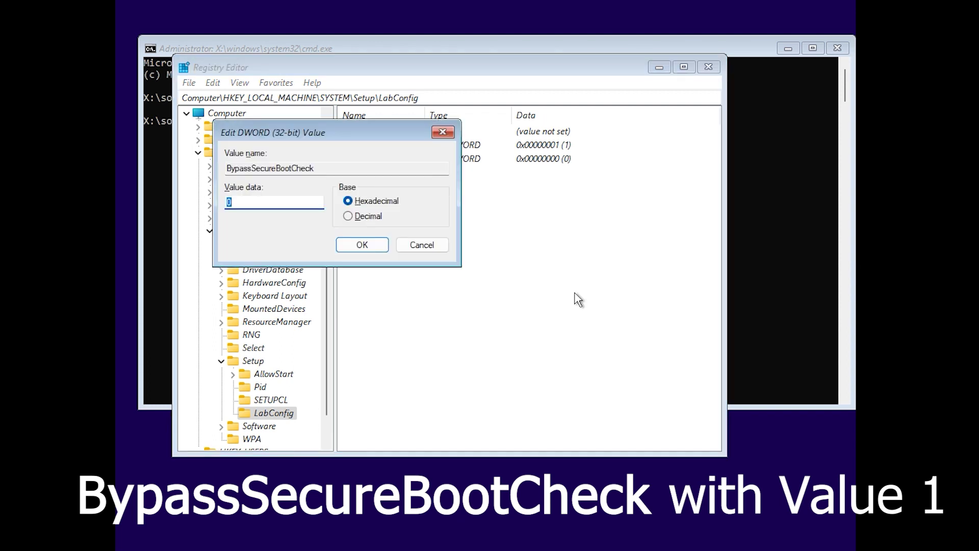
pyautogui.write('1')
pyautogui.press('Return')
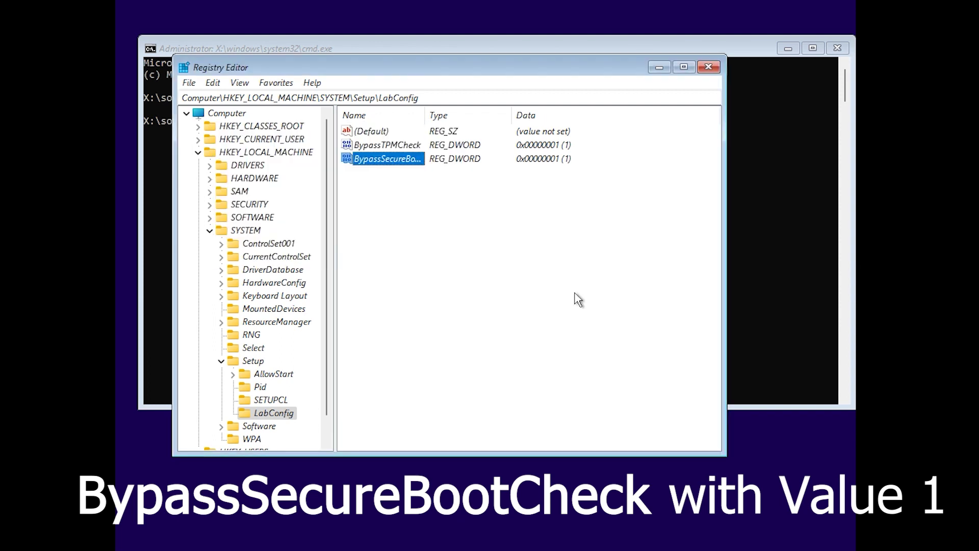
pyautogui.rightClick(464, 235)
pyautogui.moveTo(453, 216)
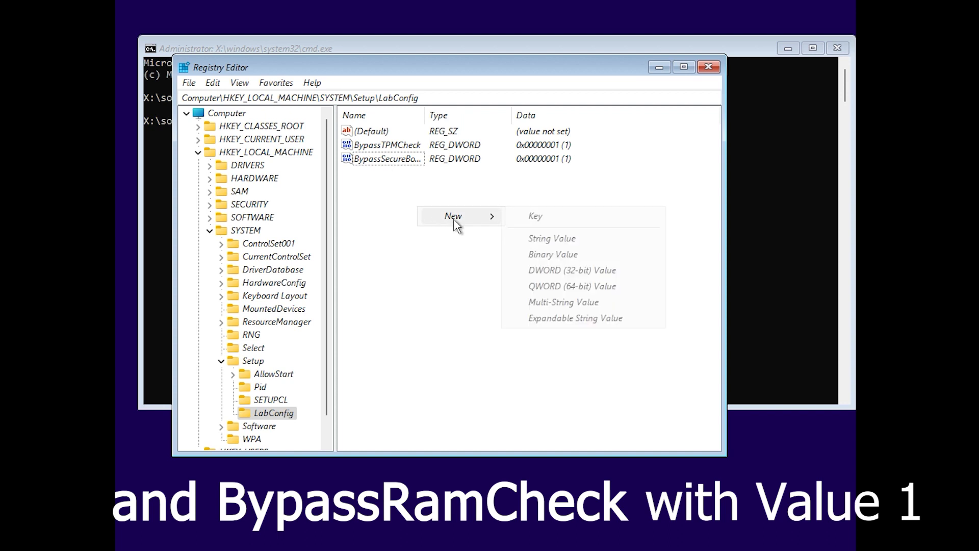
# Step: Add DWORD BypassRamCheck with data 1 to LabConfig
pyautogui.click(573, 270)
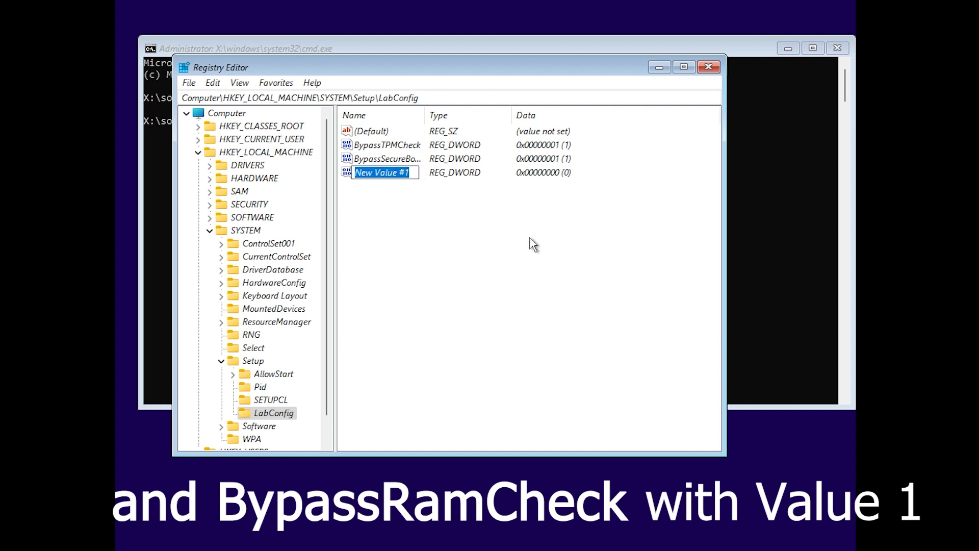
pyautogui.write('B')
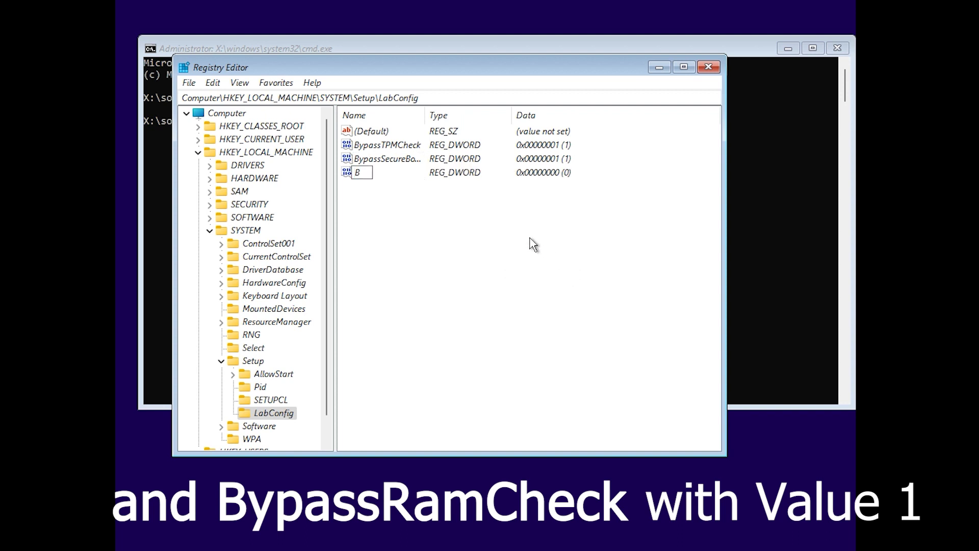
pyautogui.write('ypas')
pyautogui.press('BackSpace')
pyautogui.press('BackSpace')
pyautogui.write('ass')
pyautogui.write('RamCheck')
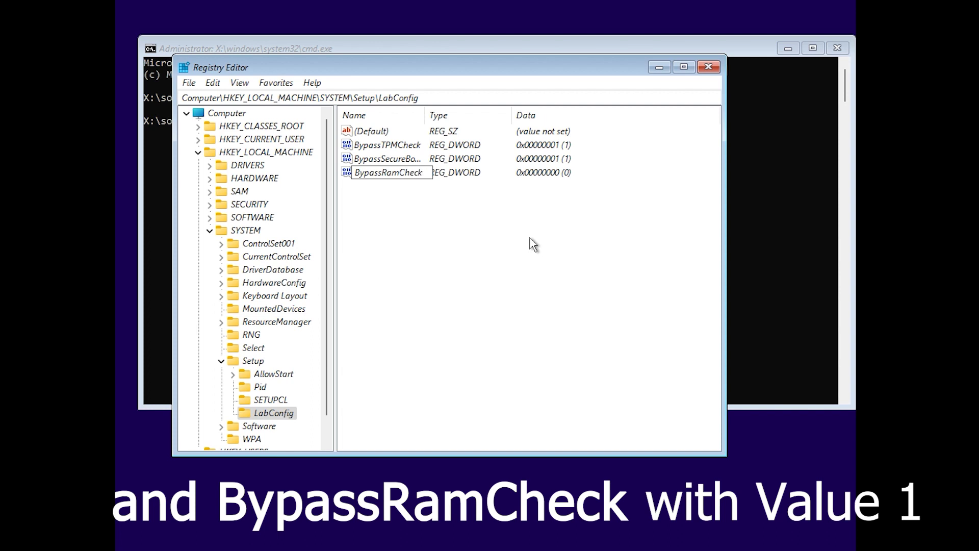
pyautogui.press('Return')
pyautogui.press('Return')
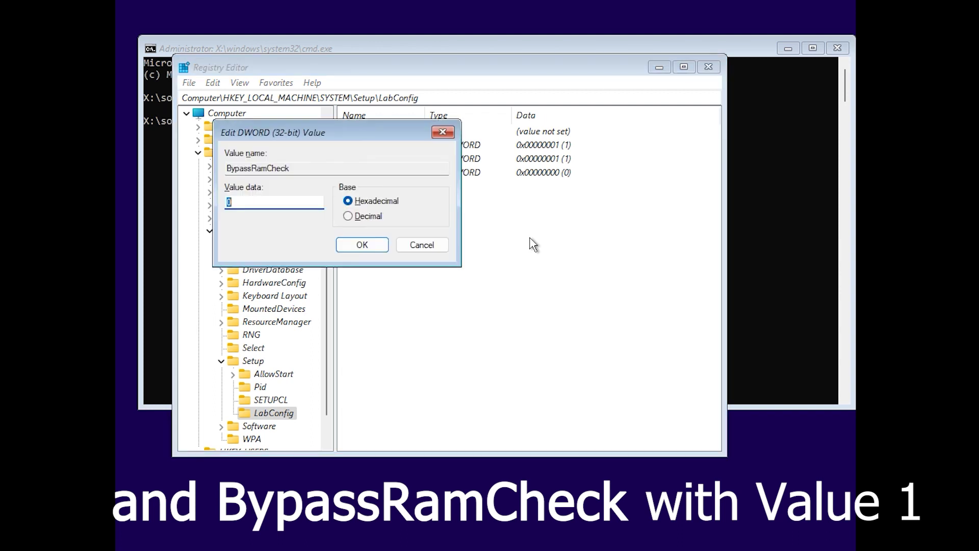
pyautogui.write('1')
pyautogui.press('Return')
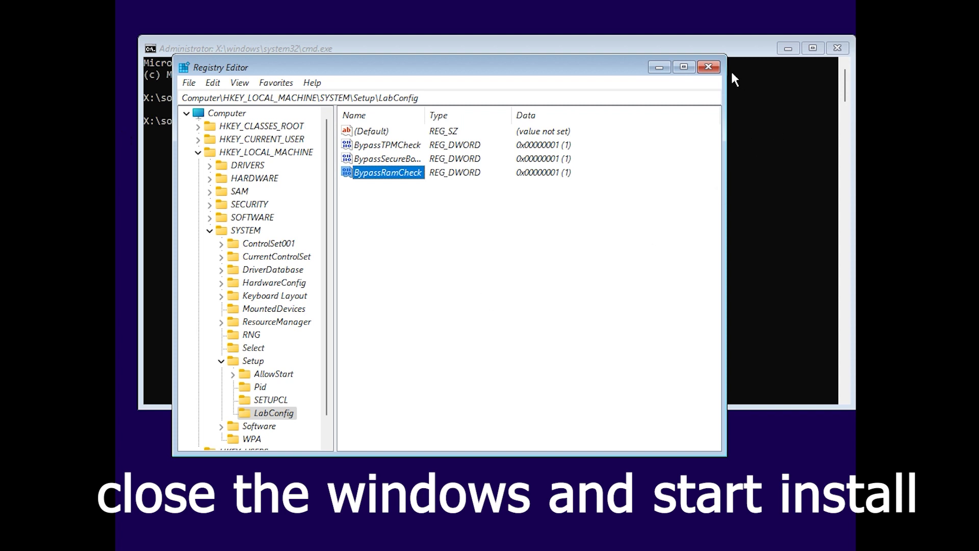
# Step: Close regedit and cmd, accept language settings, and start installing without a product key
pyautogui.click(709, 67)
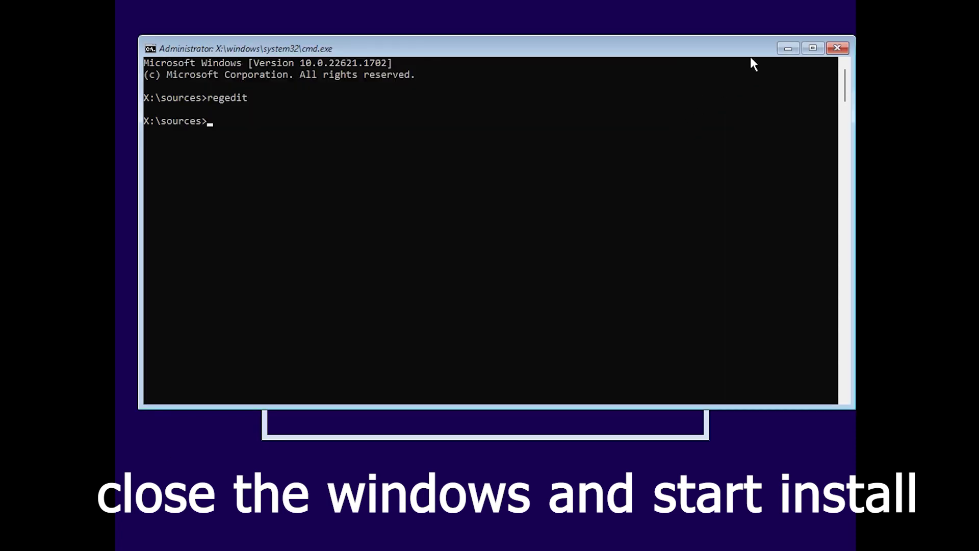
pyautogui.click(837, 47)
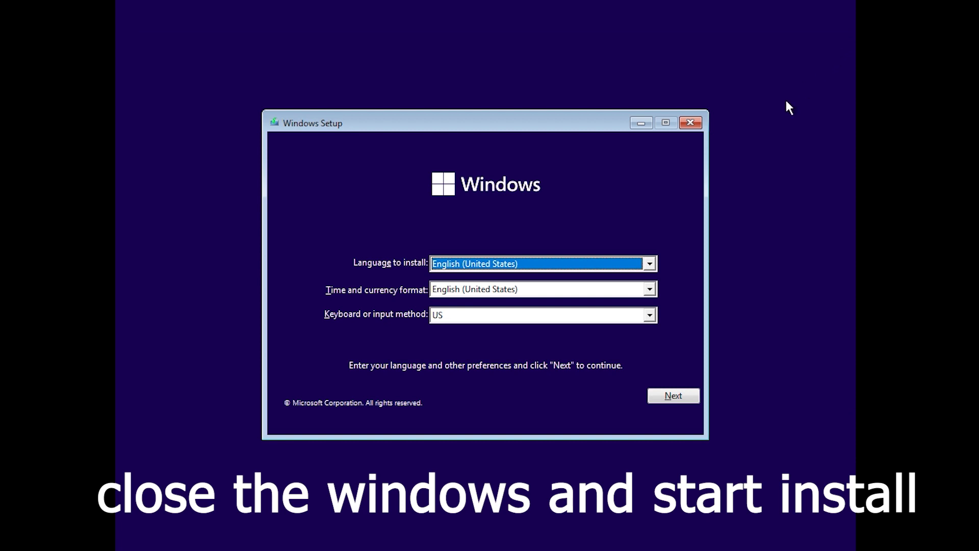
pyautogui.click(676, 396)
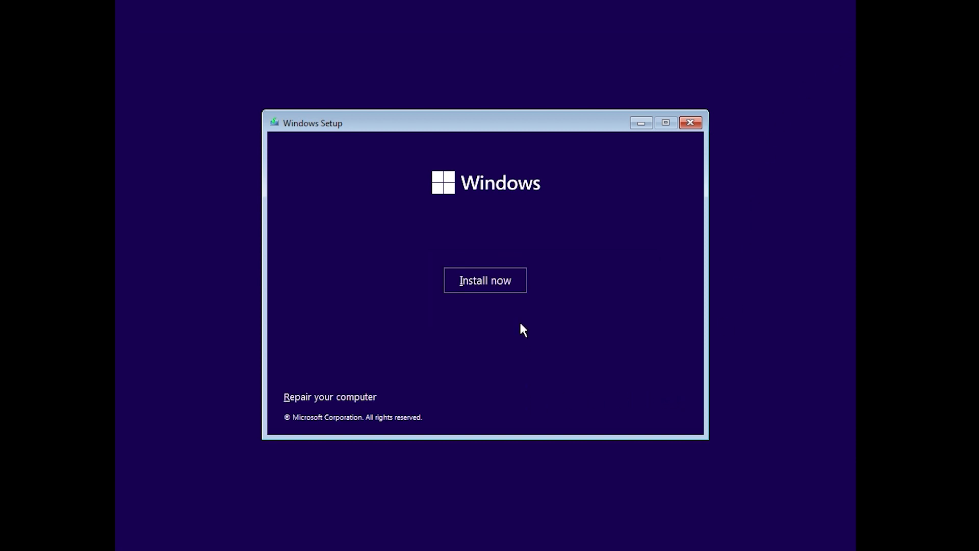
pyautogui.click(510, 282)
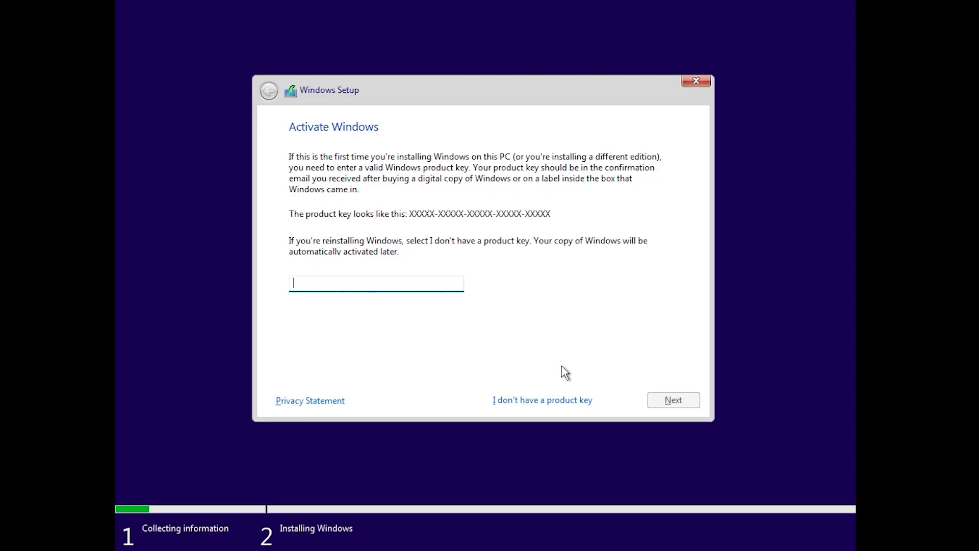
pyautogui.click(569, 399)
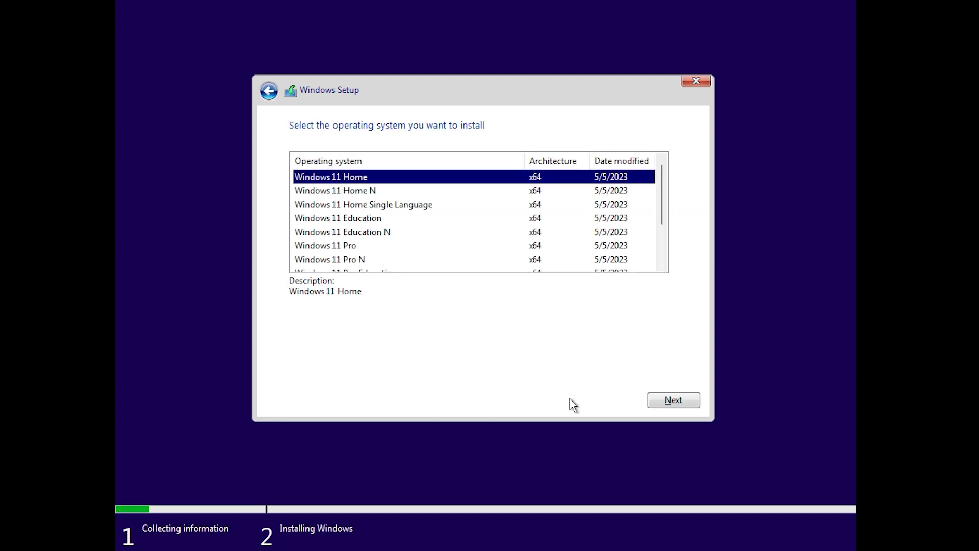
# Step: Choose Windows 11 Pro, accept the license terms, and pick a custom clean install
pyautogui.click(419, 245)
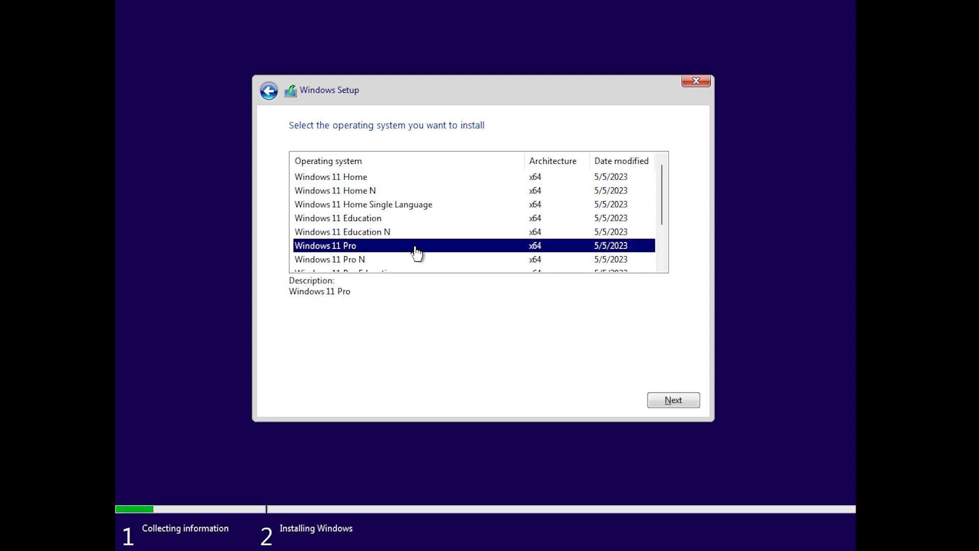
pyautogui.click(665, 403)
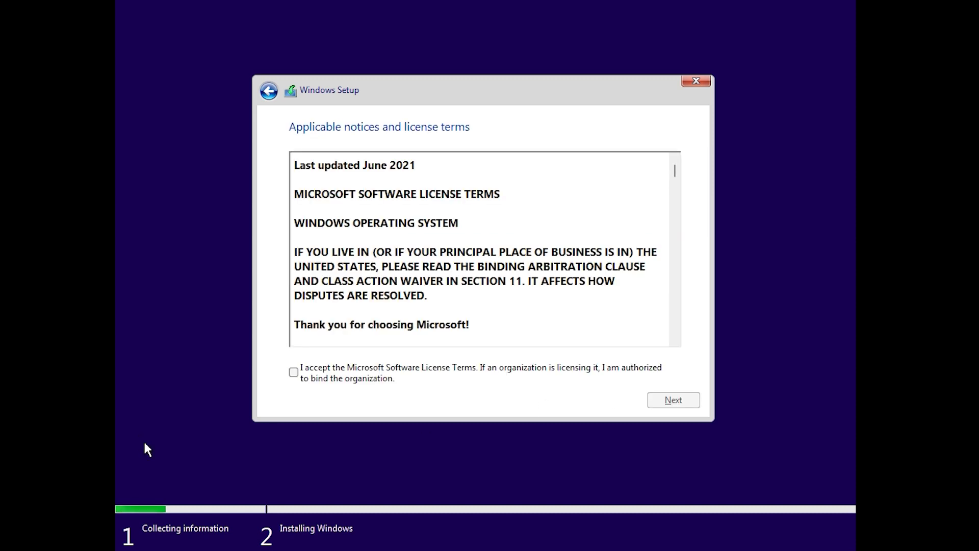
pyautogui.click(293, 372)
pyautogui.click(673, 400)
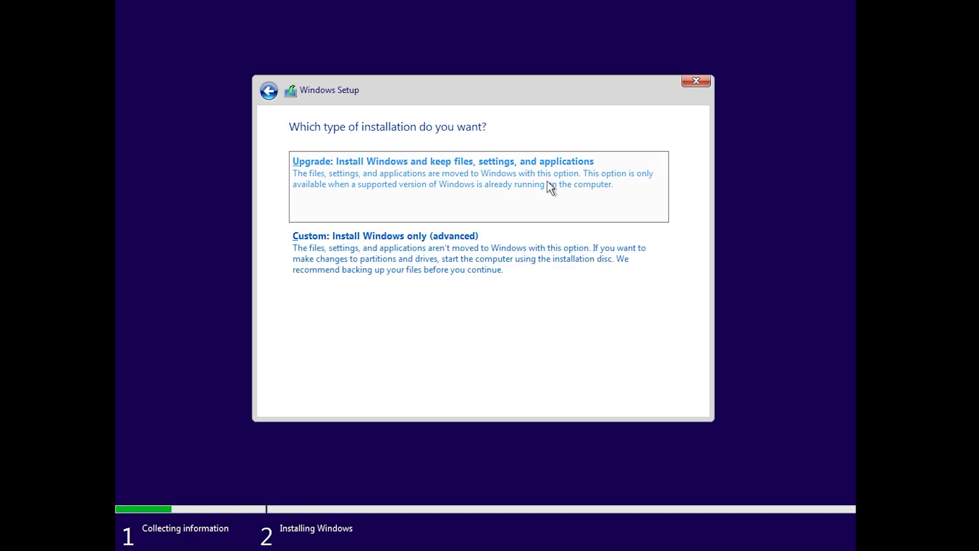
pyautogui.click(487, 304)
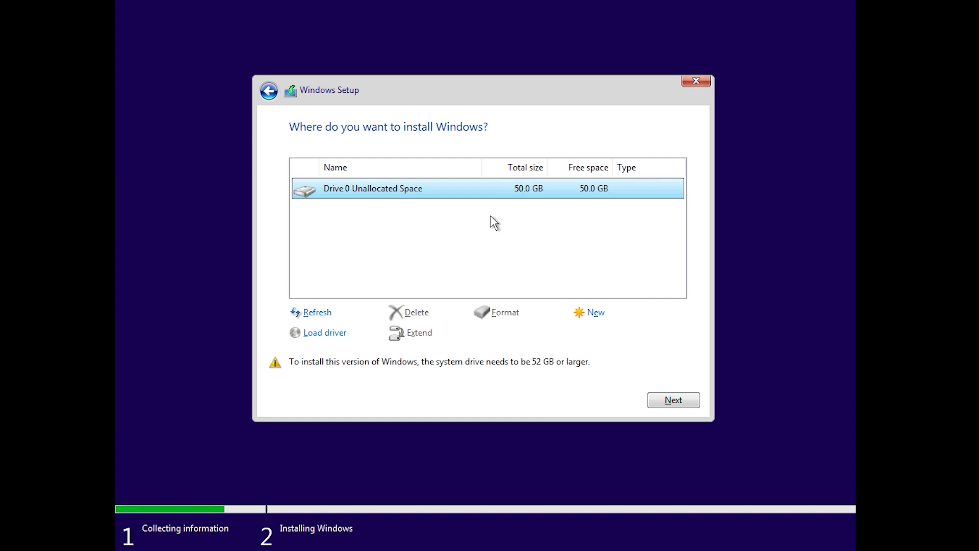
# Step: Install onto Drive 0's unallocated space and open a command prompt at the country screen
pyautogui.click(681, 403)
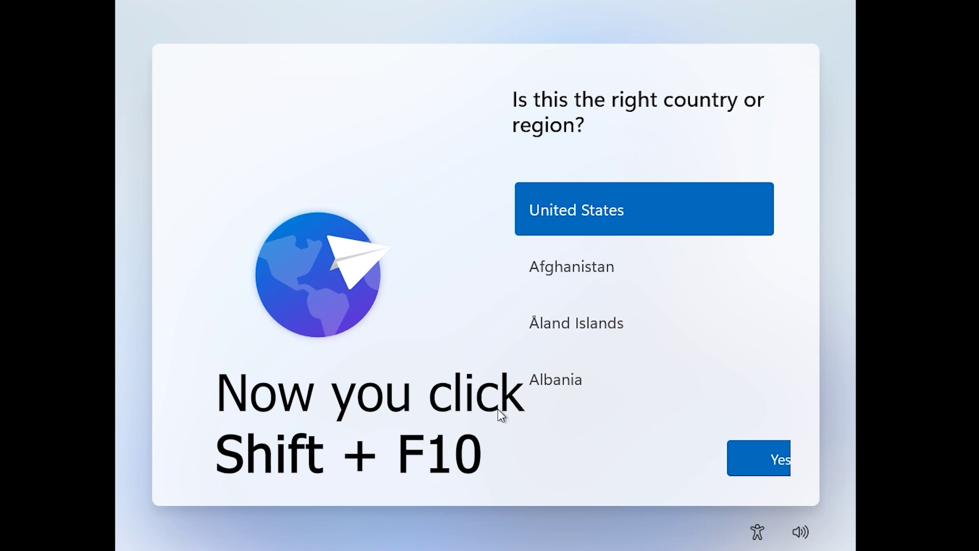
pyautogui.hotkey('shift', 'F10')
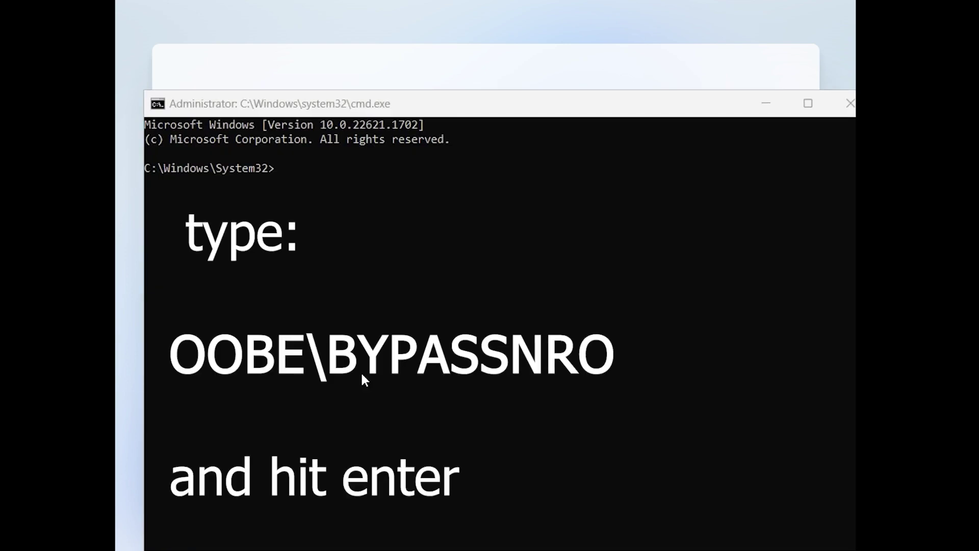
# Step: Run OOBE\BYPASSNRO so setup restarts to the country or region screen
pyautogui.click(342, 196)
pyautogui.write('OO')
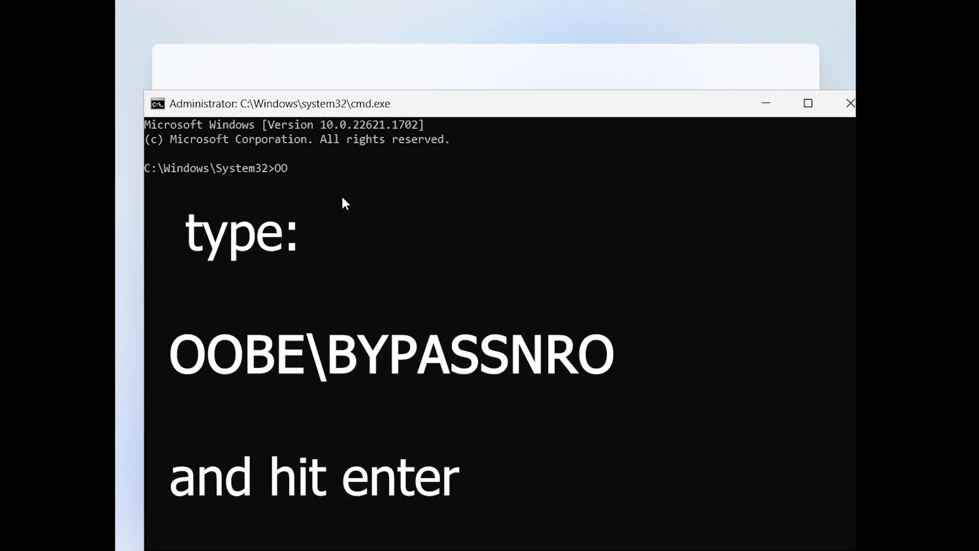
pyautogui.write('BE')
pyautogui.write('\\')
pyautogui.write('B')
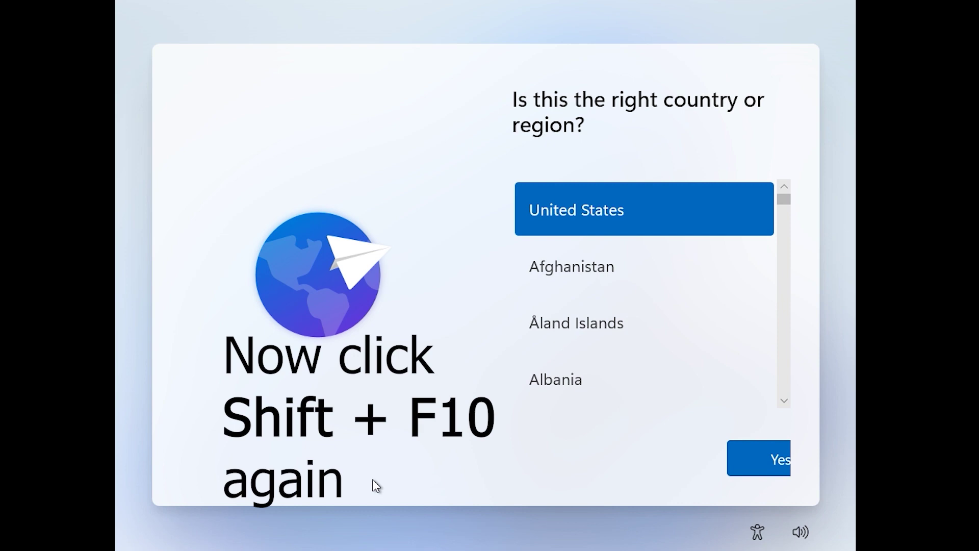
# Step: Run ipconfig /release in a new command prompt to take setup offline
pyautogui.hotkey('shift', 'F10')
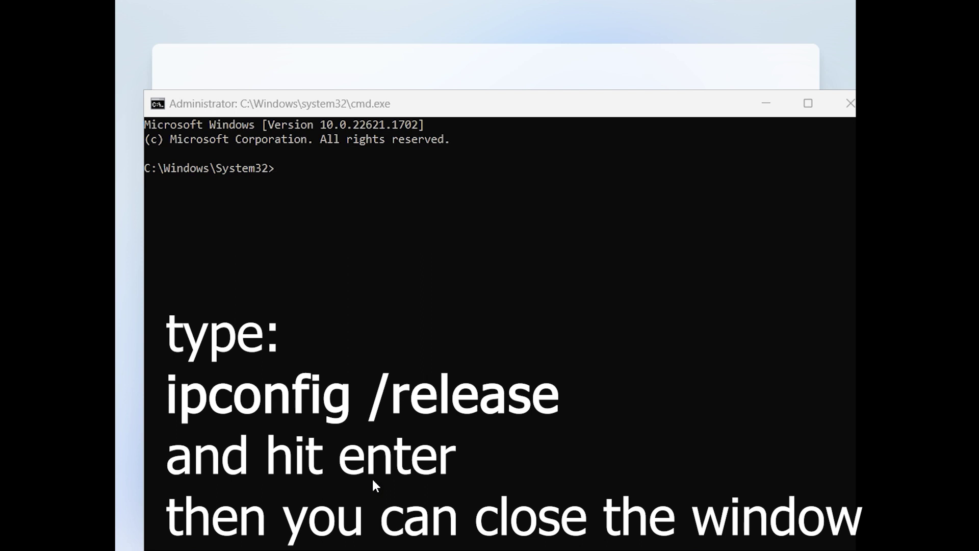
pyautogui.click(372, 477)
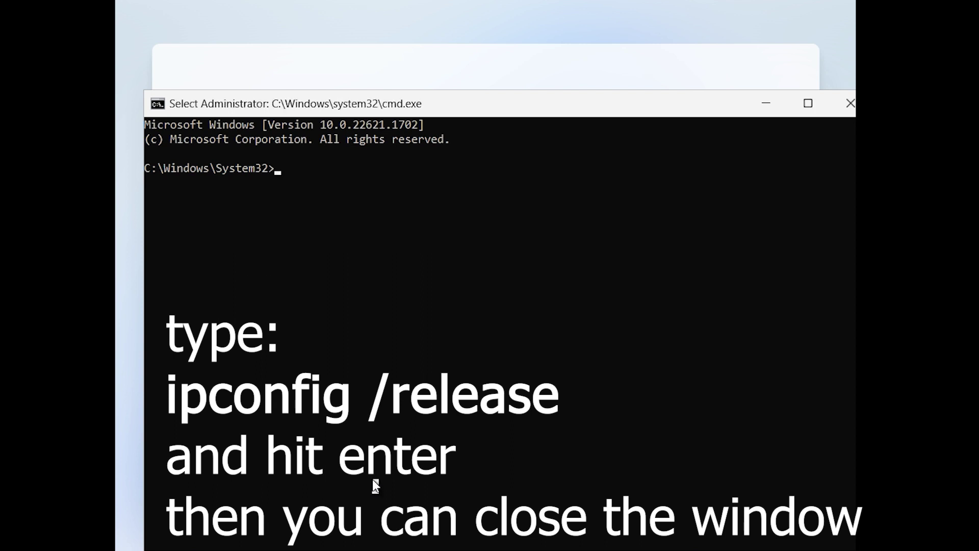
pyautogui.write('ipconfi')
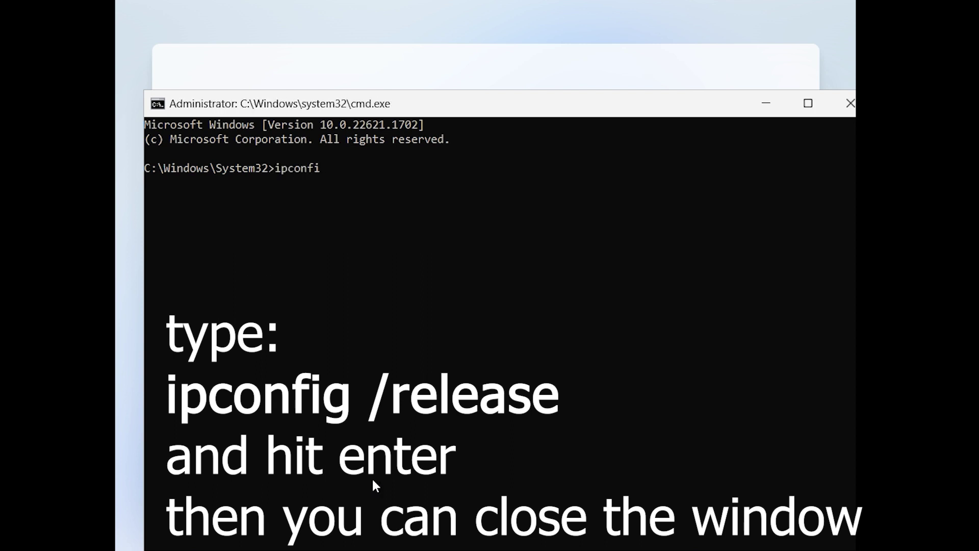
pyautogui.write('g /r')
pyautogui.write('elease')
pyautogui.press('Return')
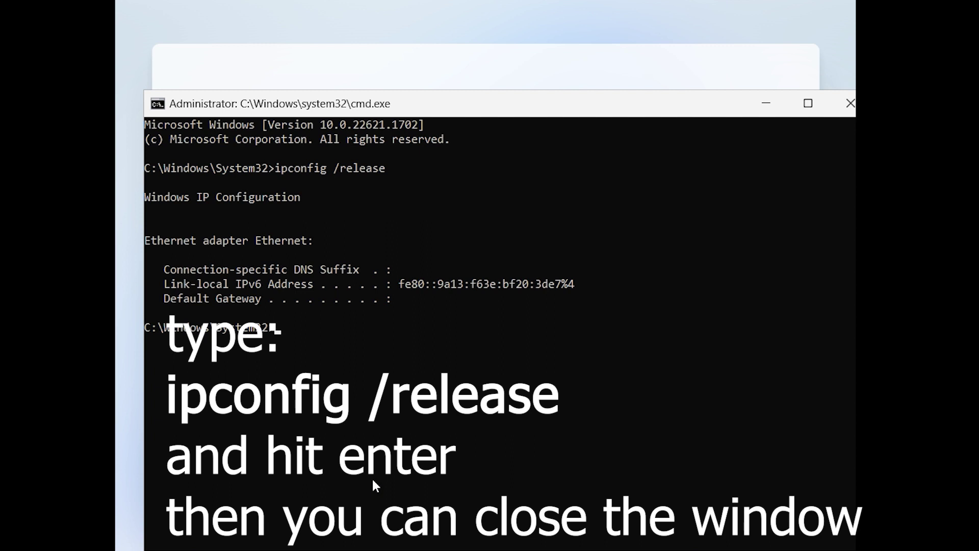
# Step: Close cmd and confirm United States region and US keyboard layout
pyautogui.click(848, 103)
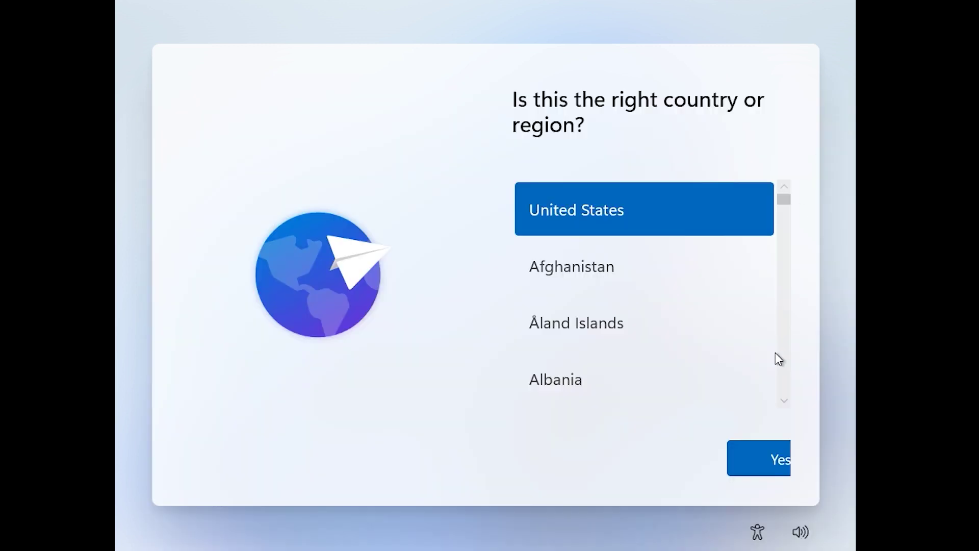
pyautogui.click(765, 450)
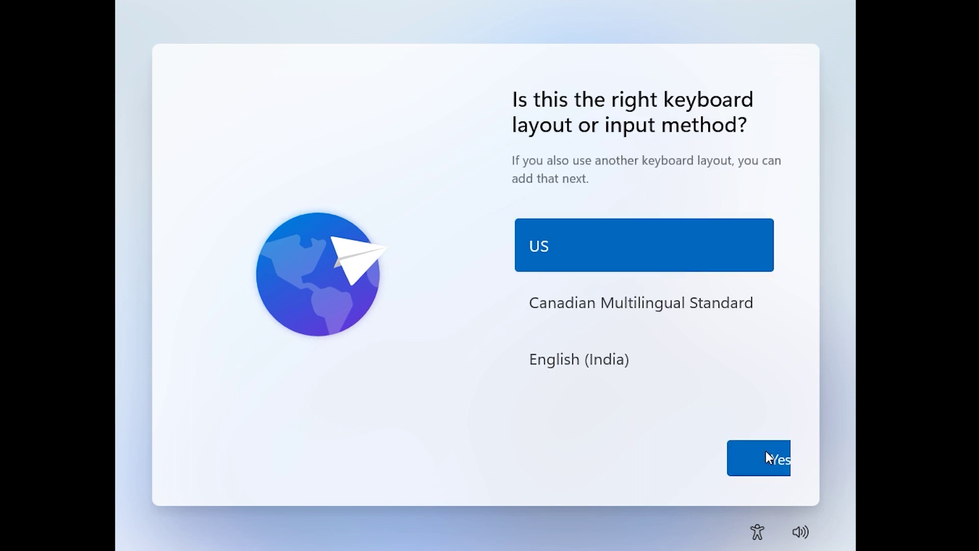
pyautogui.click(766, 450)
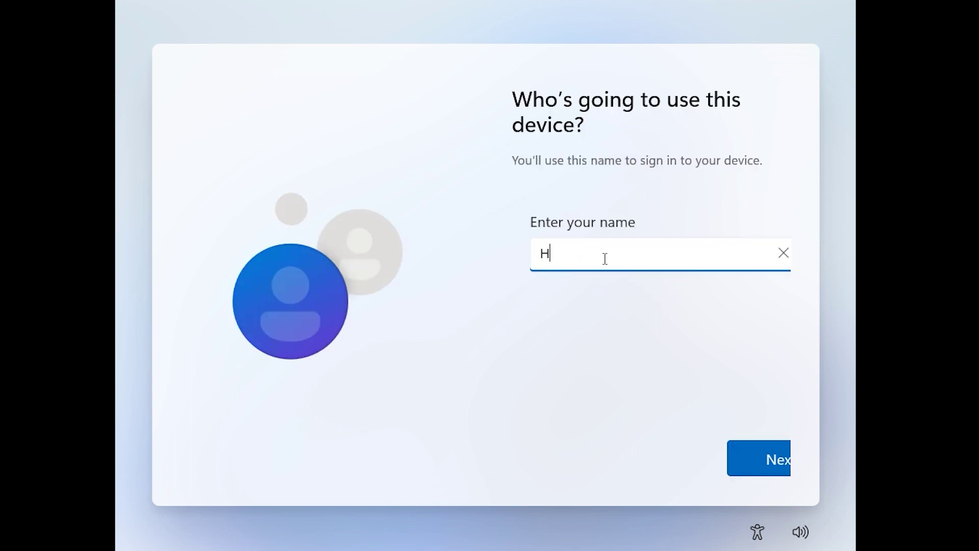
pyautogui.write('355')
# Step: Create the local account H355 and confirm its password
pyautogui.click(761, 446)
pyautogui.write('•')
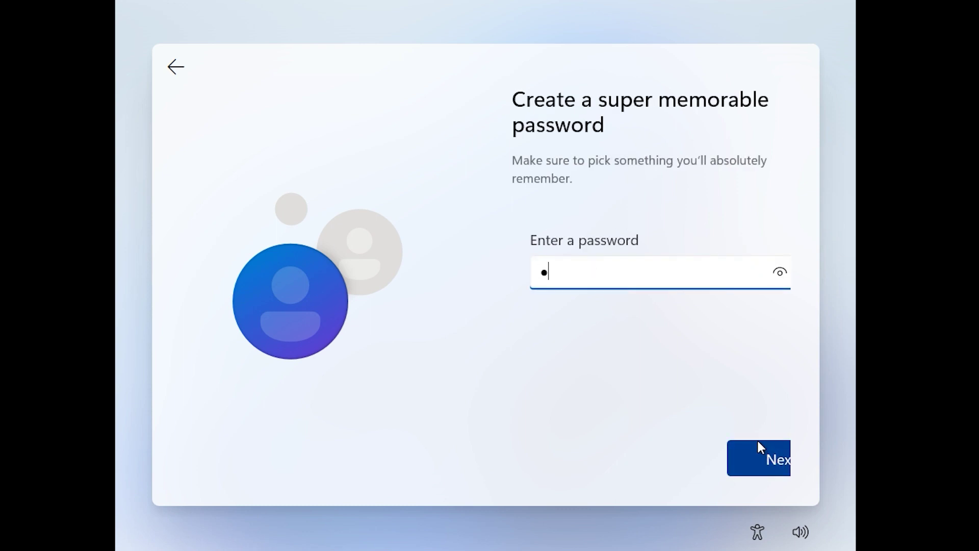
pyautogui.write('••••')
pyautogui.click(760, 450)
pyautogui.write('•••••')
# Step: Answer the three security questions and continue to the privacy settings
pyautogui.click(645, 264)
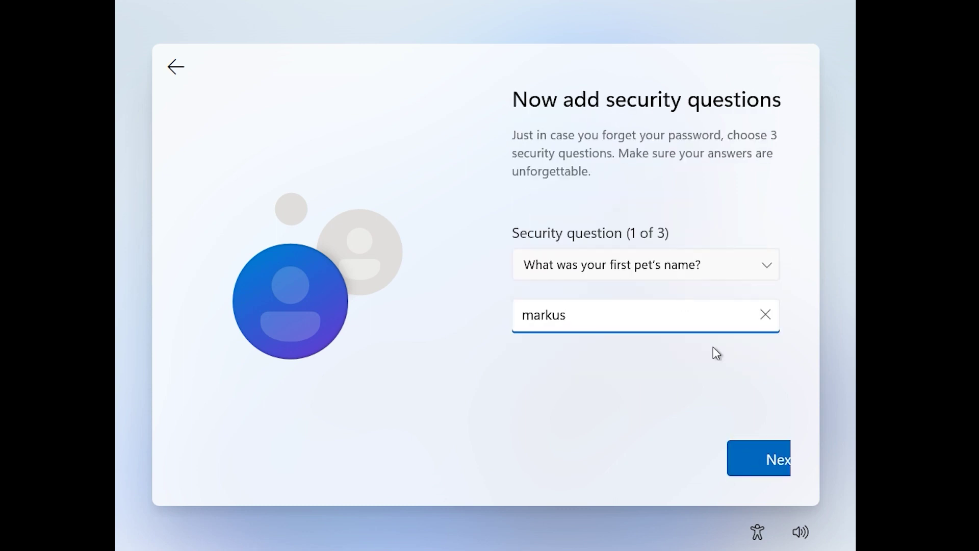
pyautogui.click(758, 458)
pyautogui.click(645, 264)
pyautogui.click(612, 282)
pyautogui.click(758, 458)
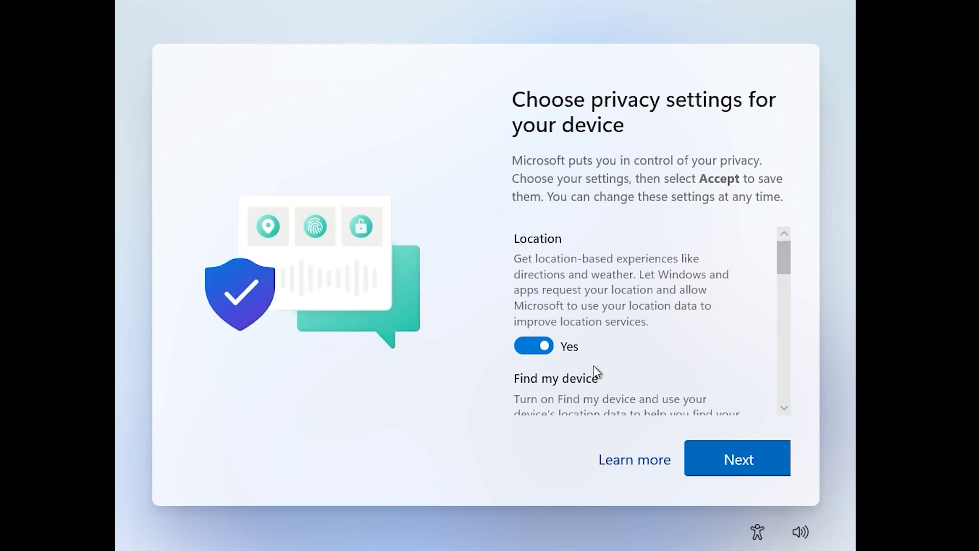
# Step: Switch location, inking, tailored experiences and advertising ID to No, diagnostics to Required only
pyautogui.click(532, 346)
pyautogui.scroll(-3, 596, 308)
pyautogui.scroll(-2, 526, 308)
pyautogui.scroll(-1, 583, 305)
pyautogui.click(566, 314)
pyautogui.scroll(-2, 547, 302)
pyautogui.scroll(-1, 546, 301)
pyautogui.click(541, 312)
pyautogui.scroll(-2, 541, 312)
pyautogui.scroll(-1, 541, 315)
pyautogui.click(541, 317)
pyautogui.scroll(-1, 541, 318)
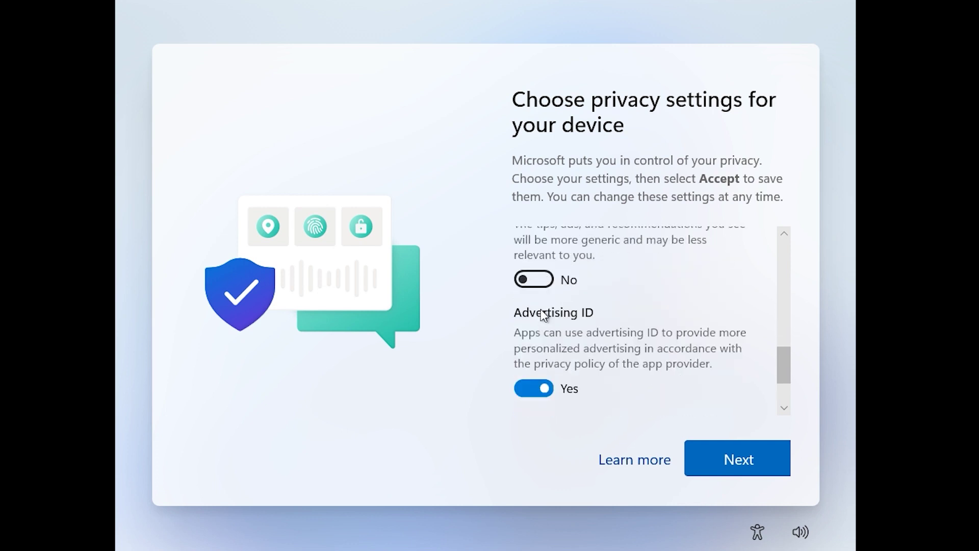
pyautogui.scroll(-1, 541, 316)
pyautogui.click(533, 332)
pyautogui.scroll(-1, 541, 317)
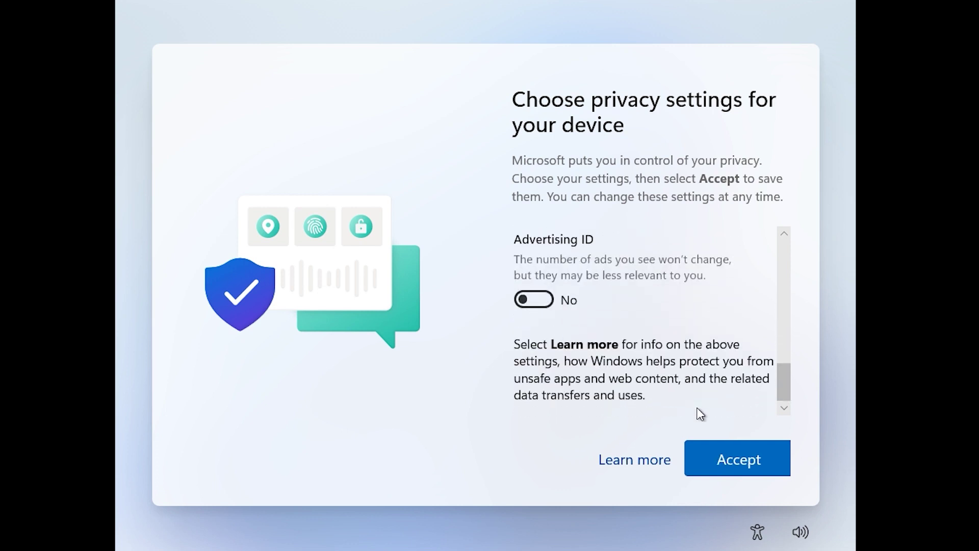